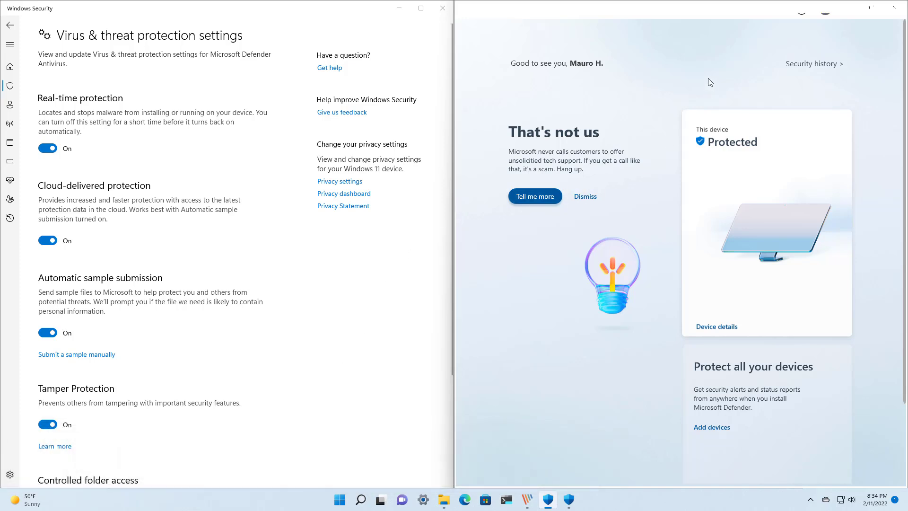
# - Free the window from its half-screen snap and bring Windows Security in front of Defender
pyautogui.moveTo(708, 16); pyautogui.dragTo(546, 49)
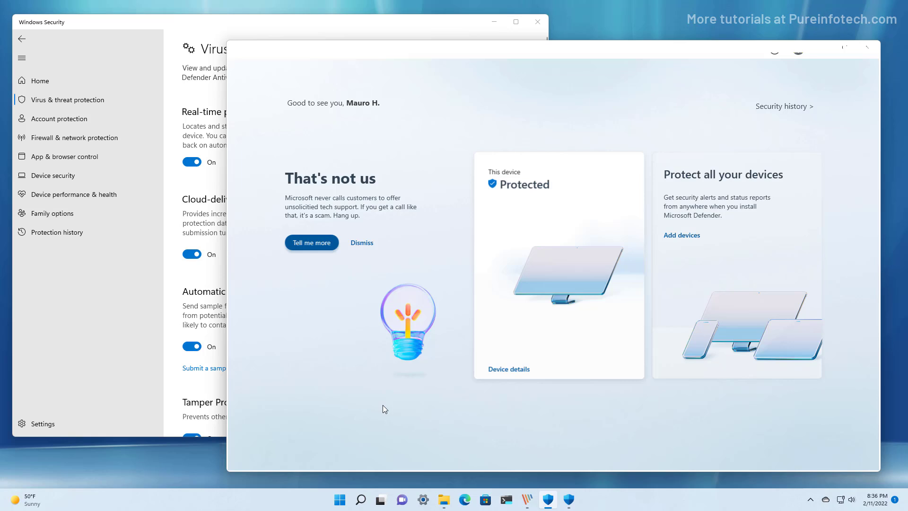
pyautogui.click(179, 27)
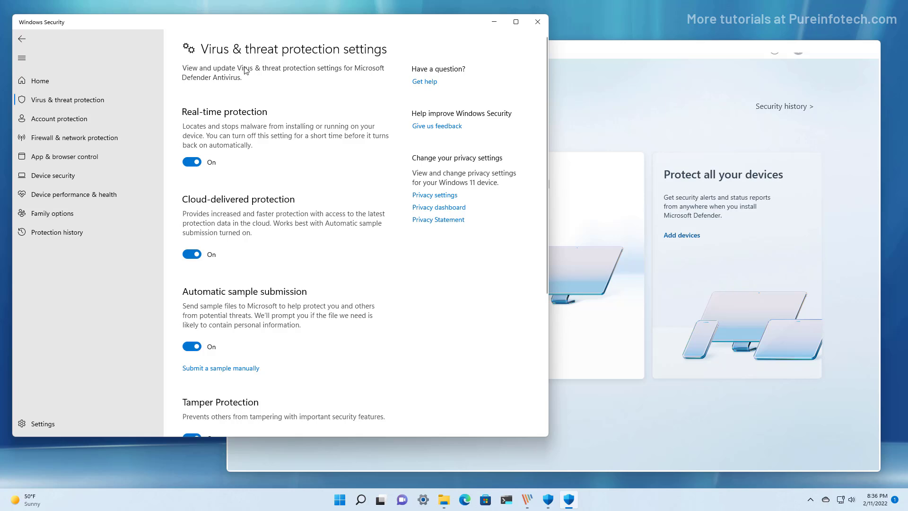
pyautogui.click(657, 56)
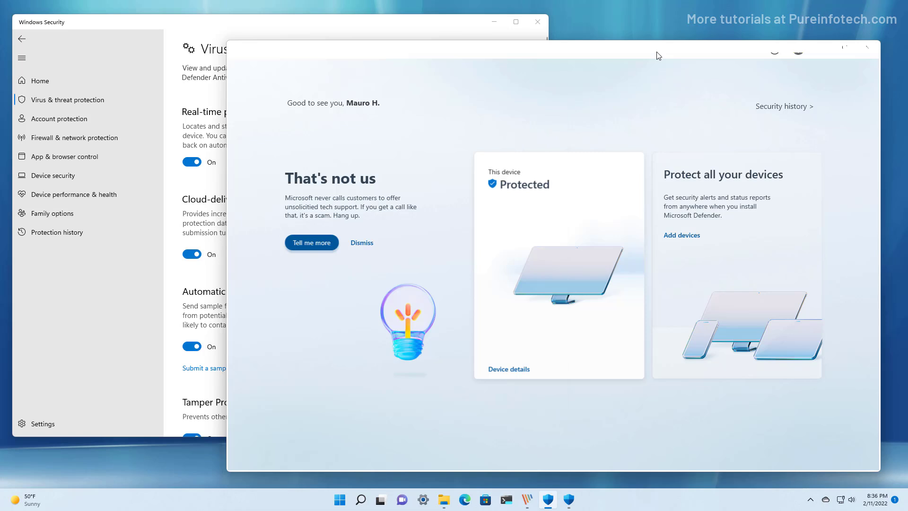
pyautogui.click(190, 22)
pyautogui.click(516, 370)
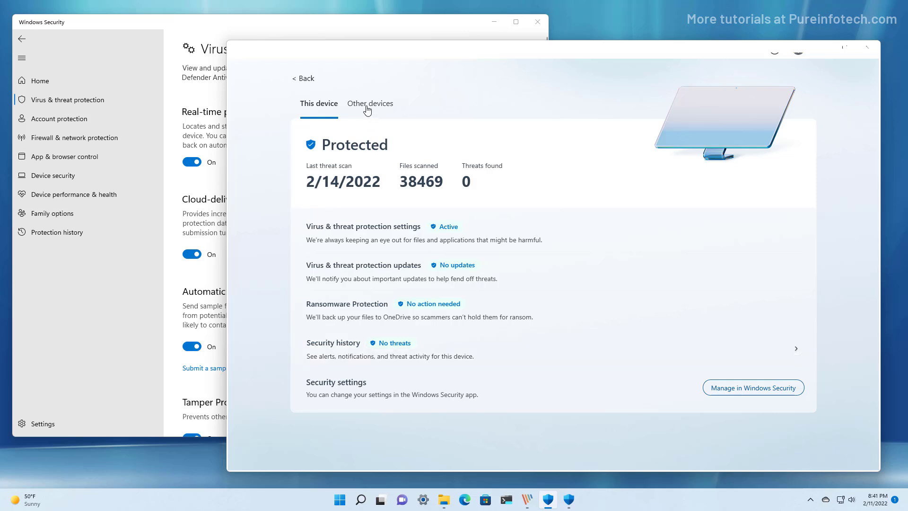
pyautogui.click(367, 107)
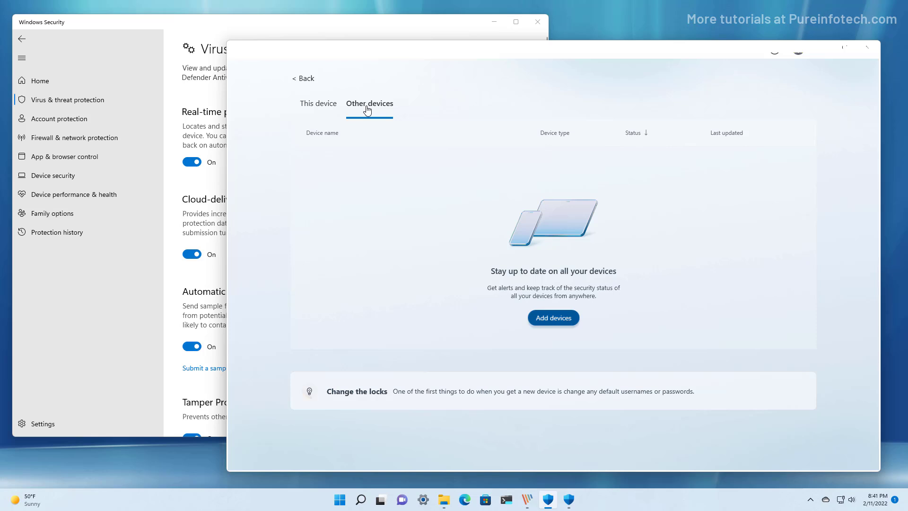
pyautogui.click(305, 105)
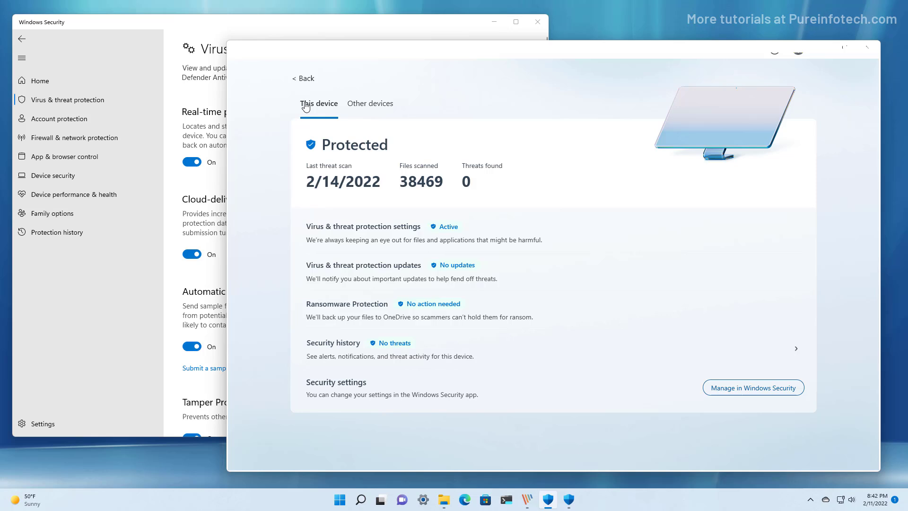
pyautogui.click(302, 79)
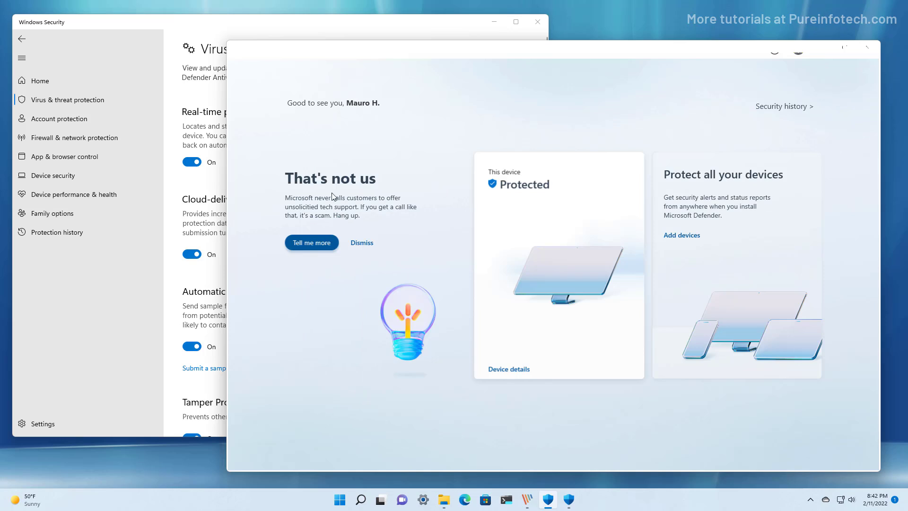
# - Bring Defender forward and open This device's details: Protected, 38469 files scanned, 0 threats
pyautogui.click(217, 26)
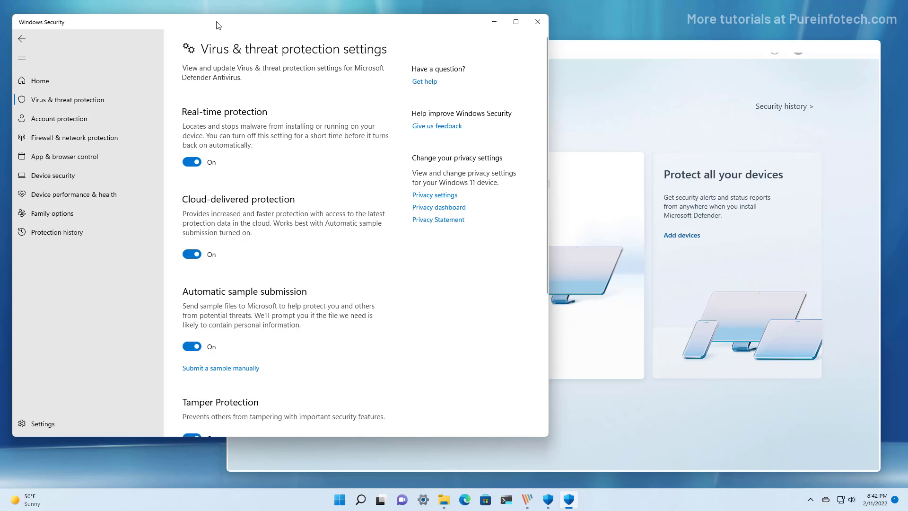
pyautogui.click(639, 91)
pyautogui.click(504, 370)
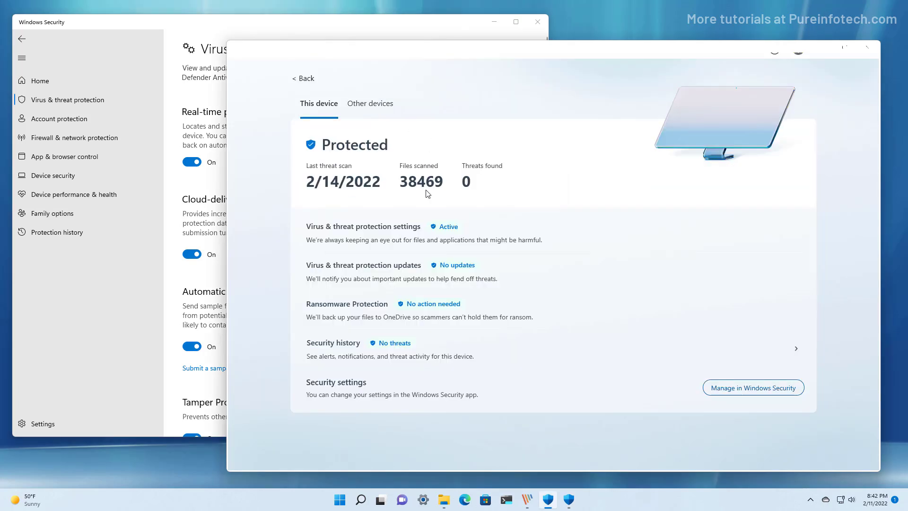
# - Open Windows Security's Virus & threat protection page showing no current threats and 38469 files scanned
pyautogui.click(737, 389)
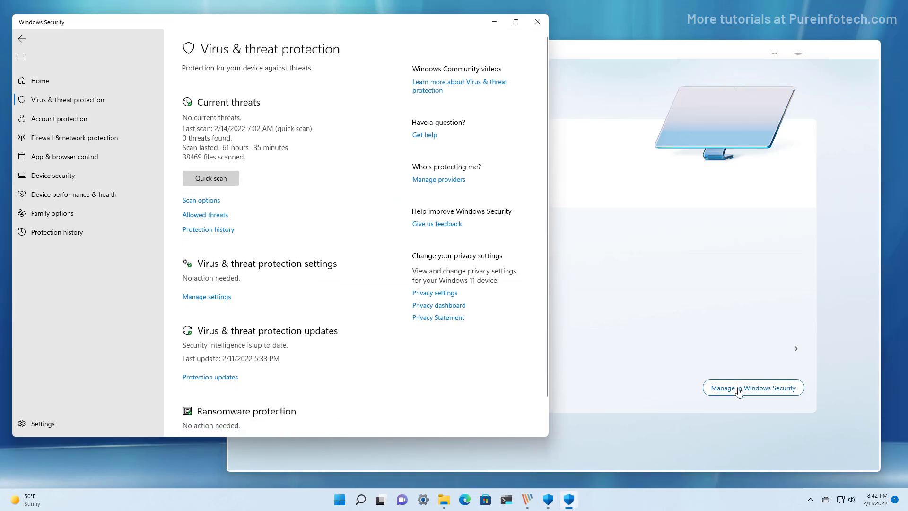